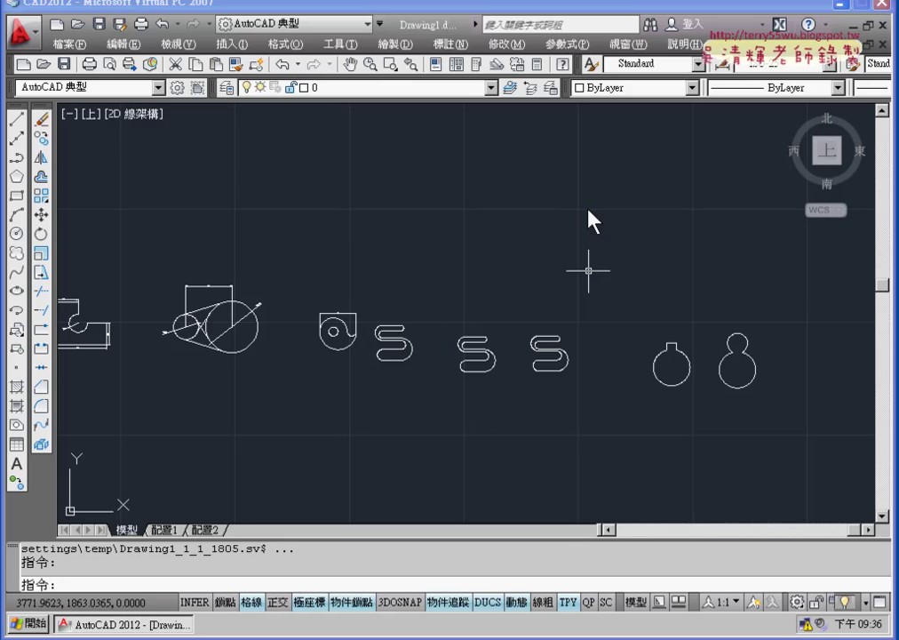
Save the drawing on the Desktop with file name 1020315, then close the drawing window
left_click(67, 43)
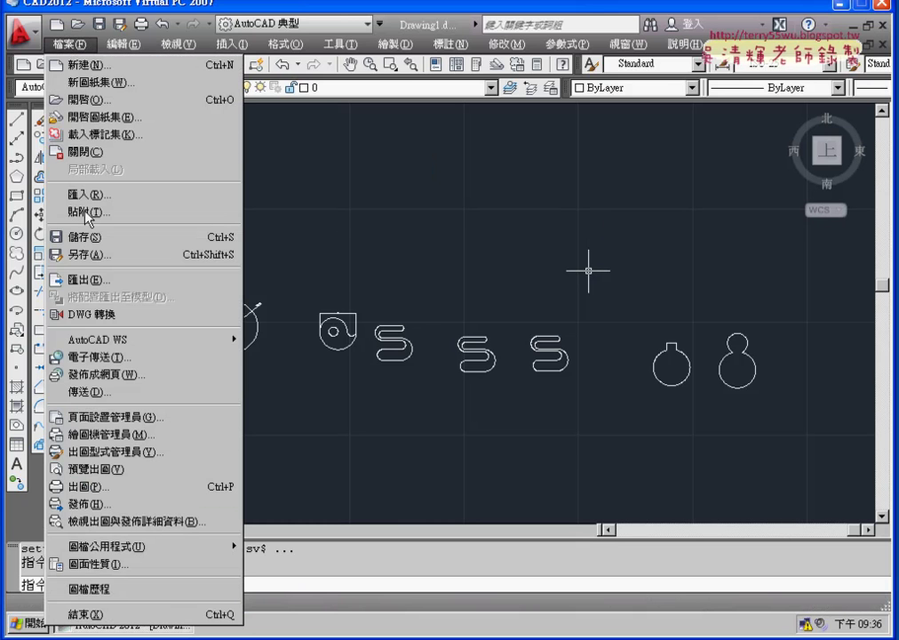
left_click(87, 237)
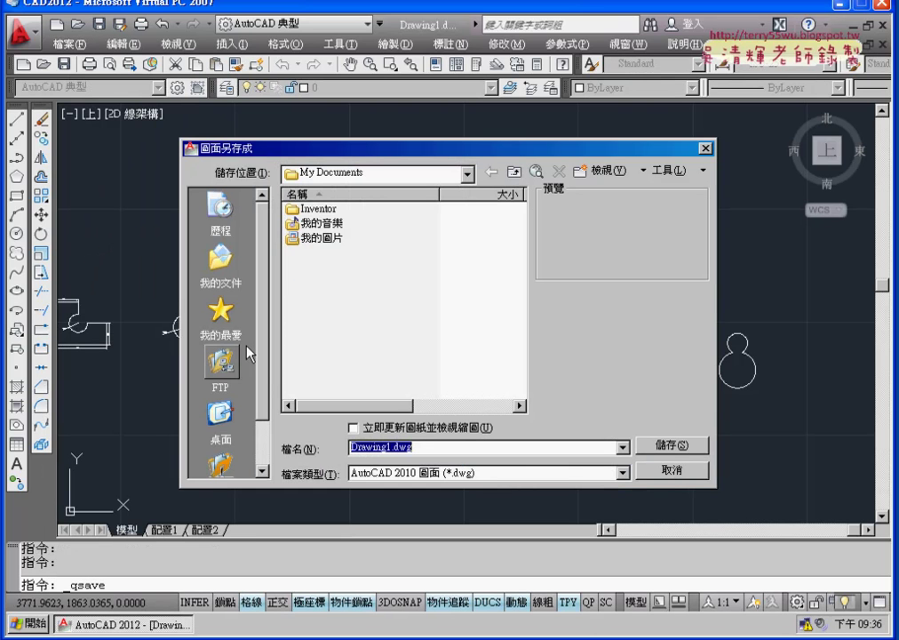
left_click(237, 411)
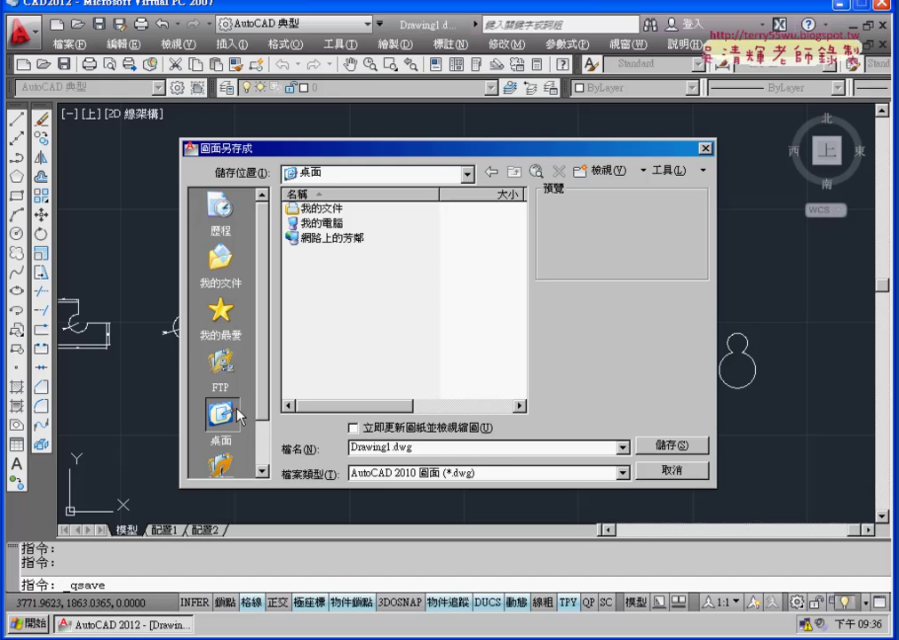
double_click(391, 447)
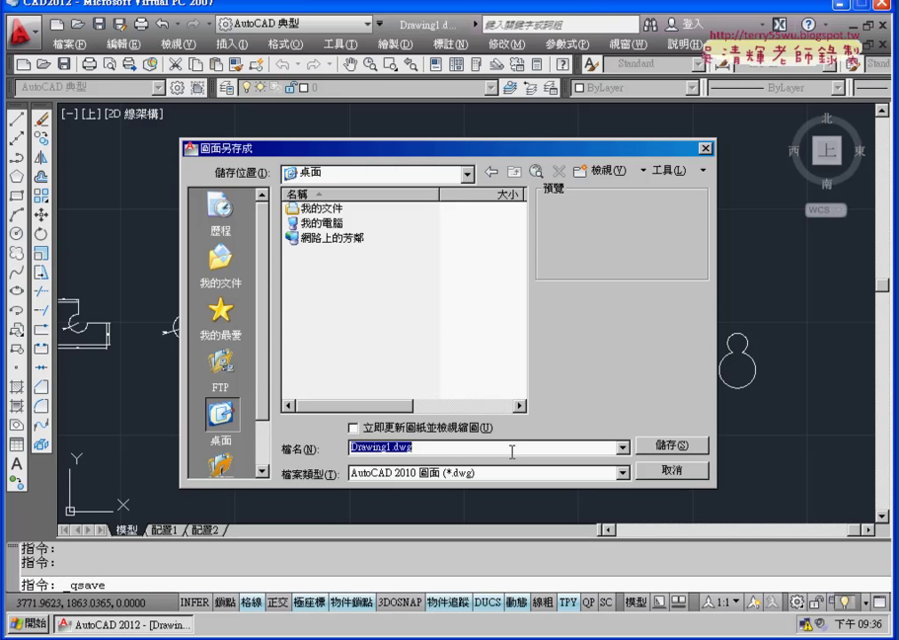
type("1")
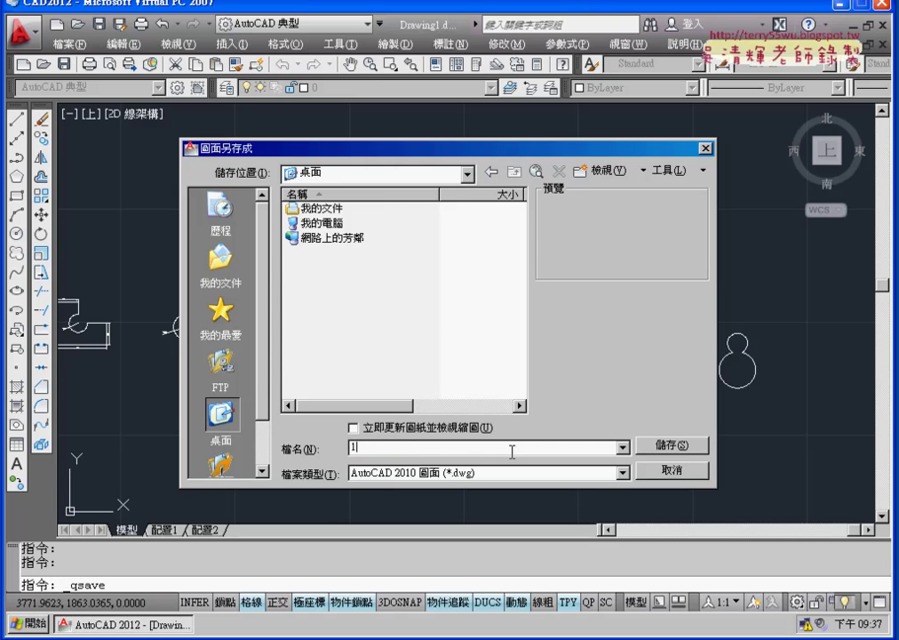
type("0203")
type("15")
left_click(686, 445)
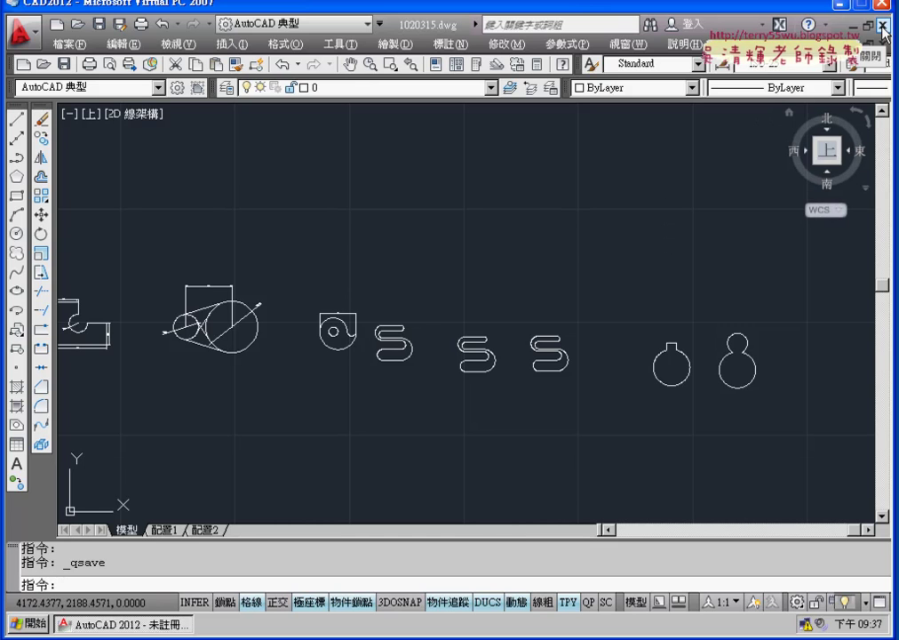
mouse_move(826, 151)
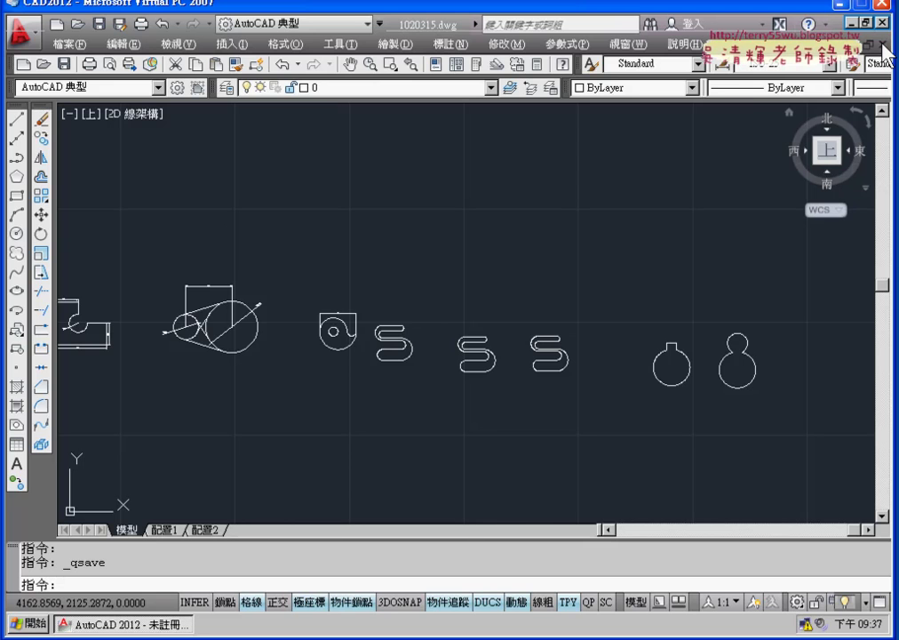
left_click(883, 46)
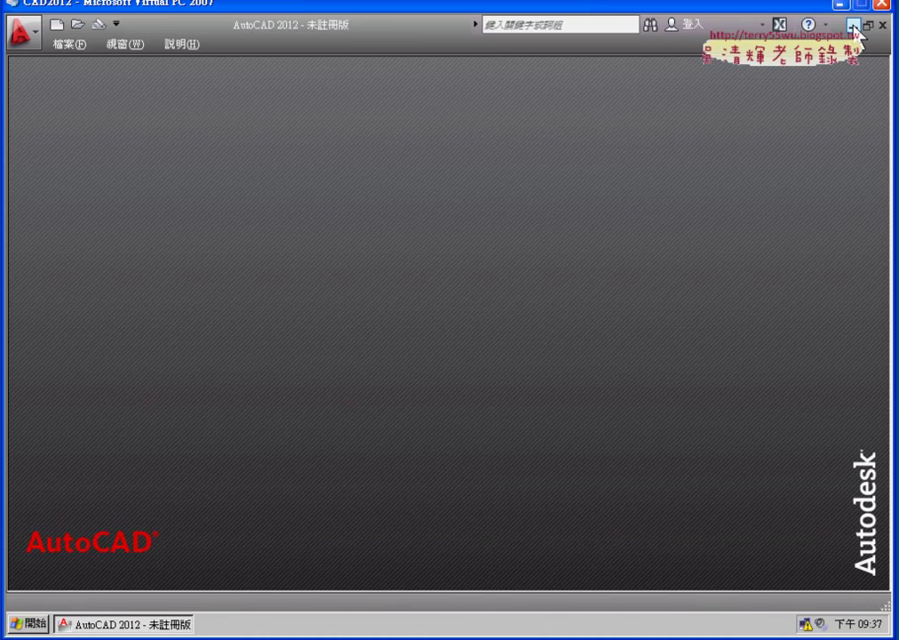
Minimize AutoCAD and drag 1020315 from the guest desktop onto the host desktop, then minimize Virtual PC
left_click(854, 26)
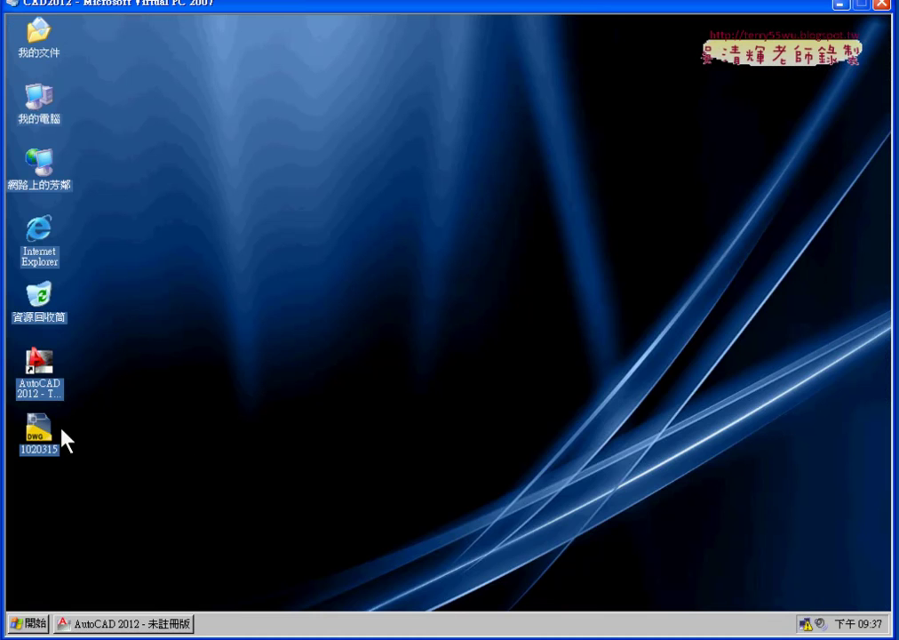
left_click(46, 437)
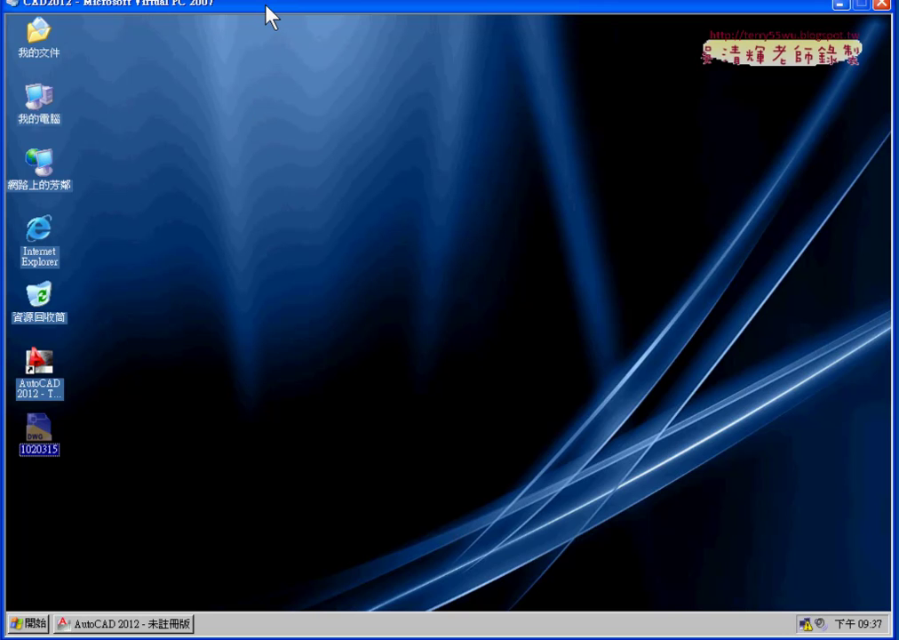
mouse_move(266, 16)
left_mouse_down()
mouse_move(355, 121)
mouse_move(362, 114)
mouse_move(363, 216)
left_mouse_up()
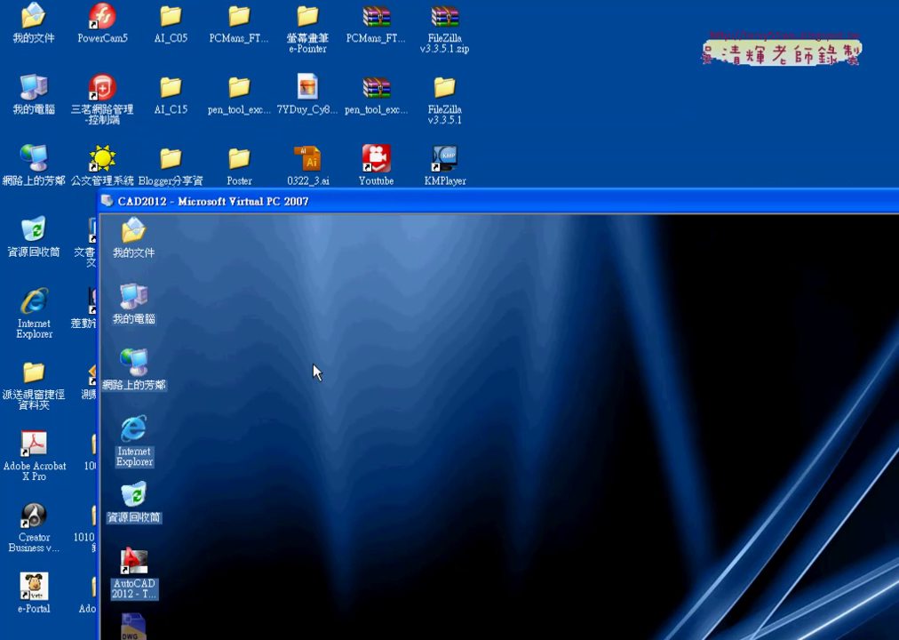
left_click_drag(133, 624, 518, 240)
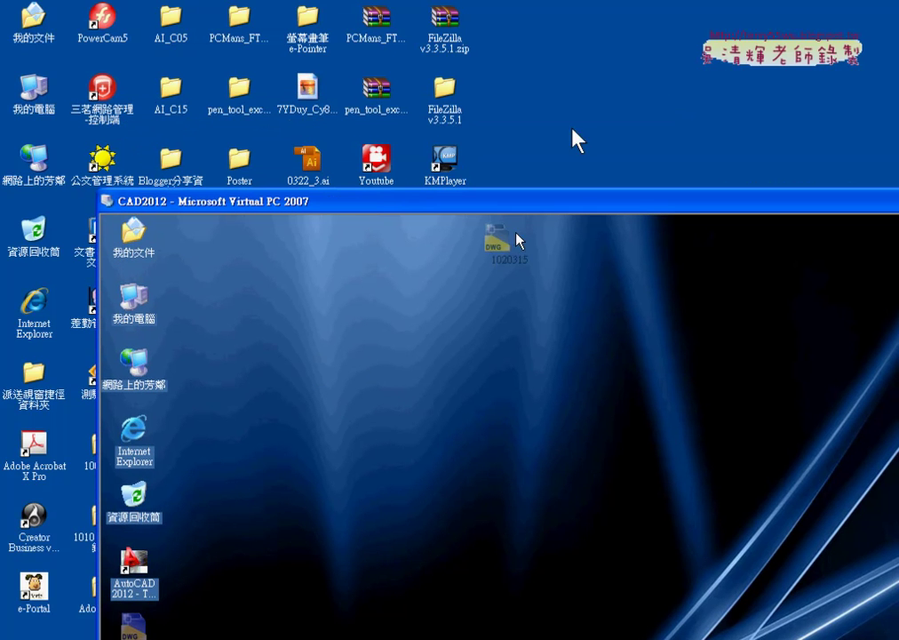
left_click_drag(577, 140, 586, 95)
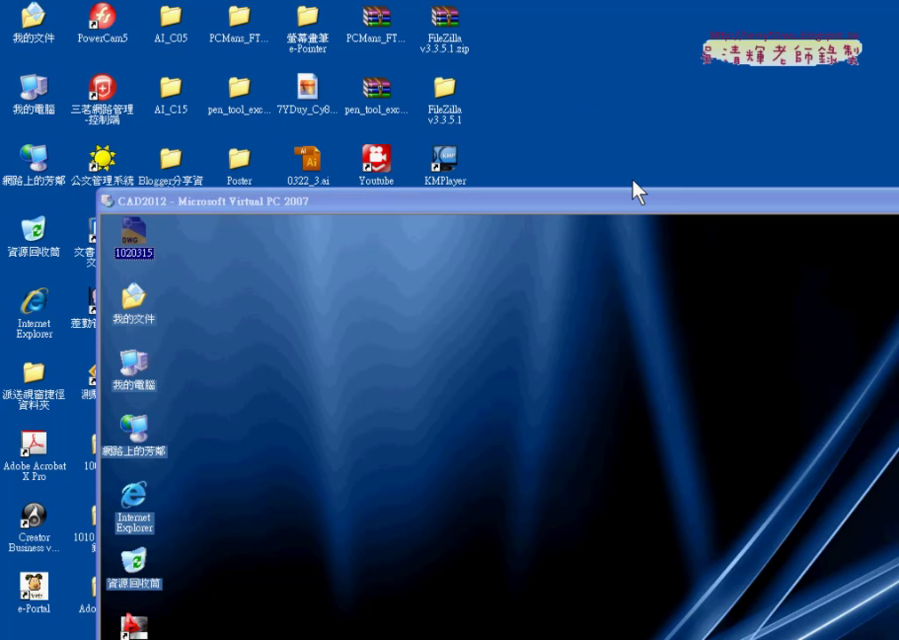
left_click_drag(619, 207, 457, 190)
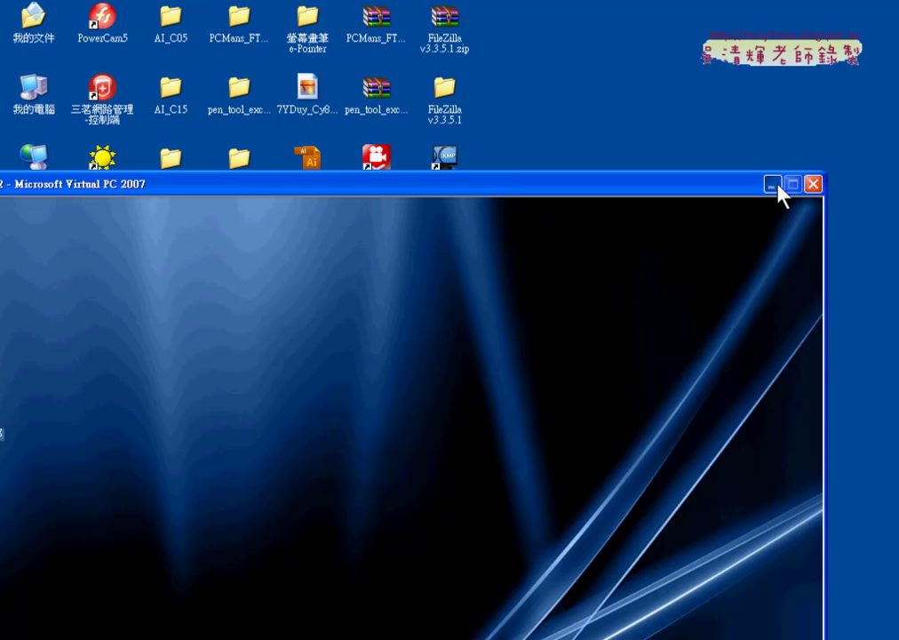
left_click(772, 185)
left_click(447, 450)
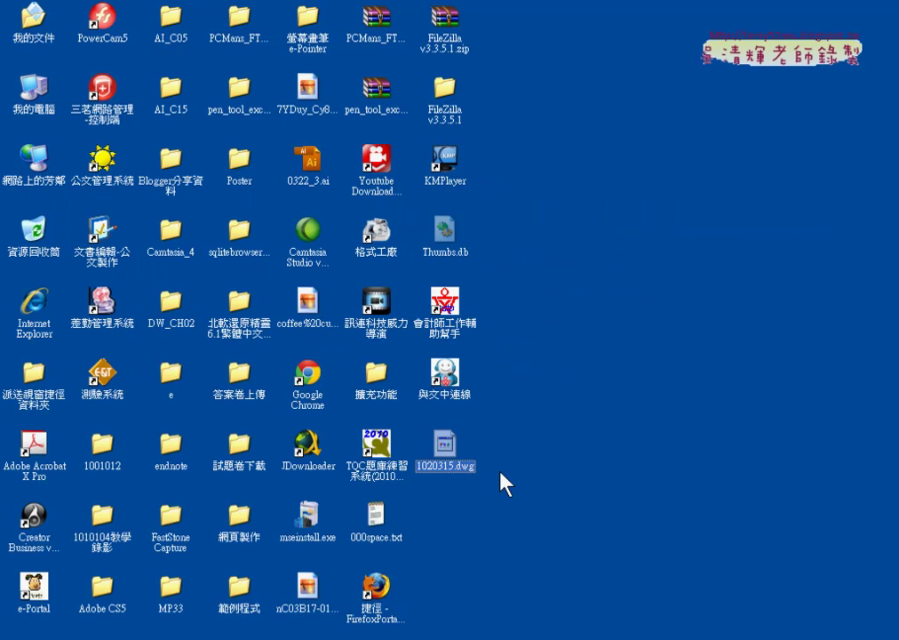
left_click_drag(458, 484, 497, 478)
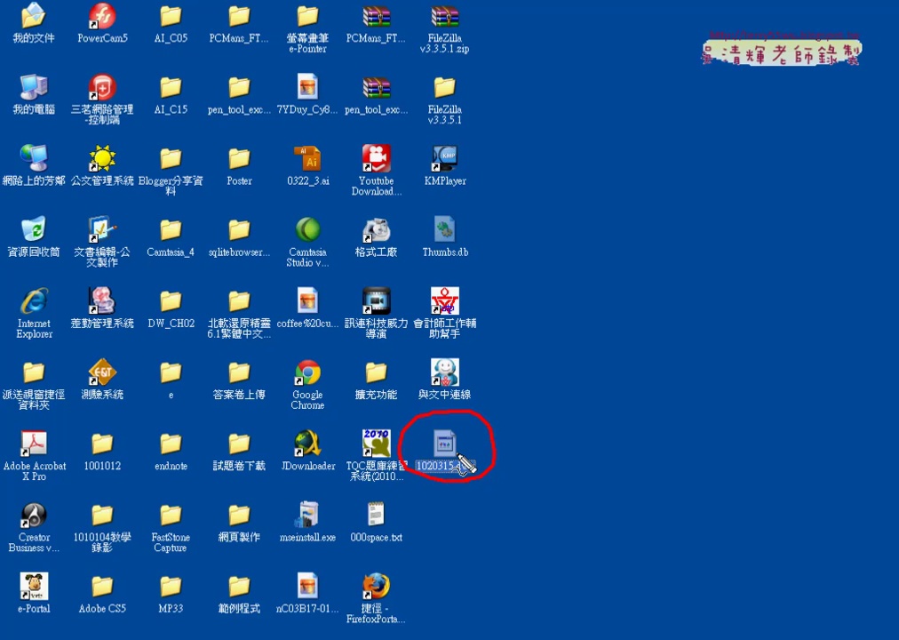
key("Escape")
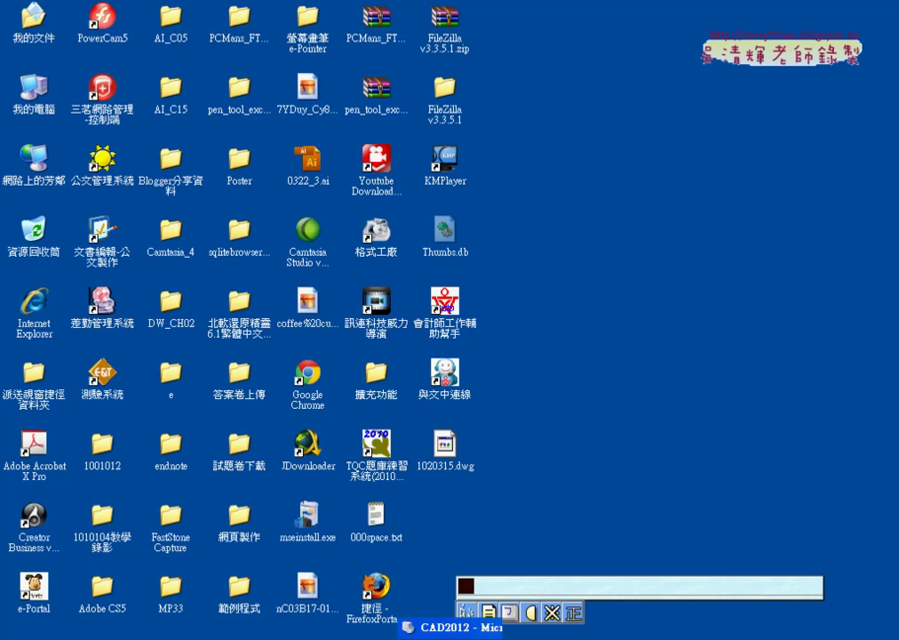
Restore the Virtual PC window and delete the guest desktop's 1020315 file, confirming with Yes
left_click(545, 624)
left_click_drag(295, 216, 517, 94)
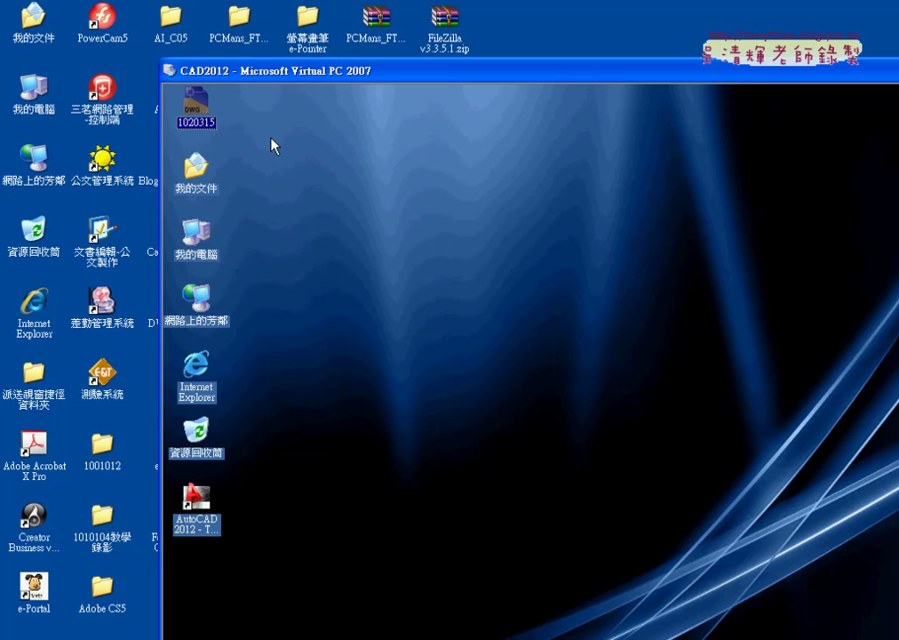
double_click(190, 104)
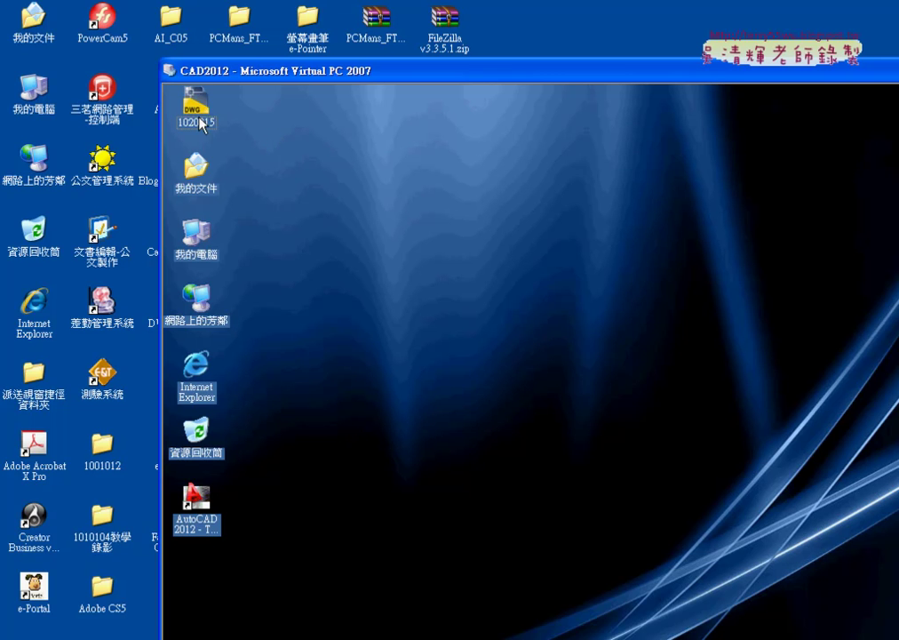
key("Delete")
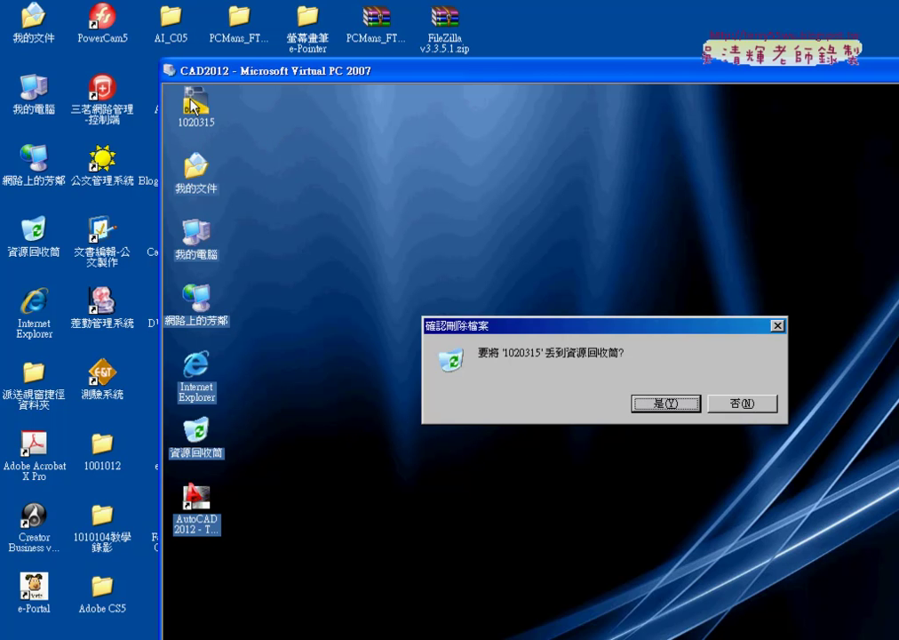
left_click(673, 405)
Drag the host desktop's 1020315.dwg into the virtual machine window
mouse_move(498, 81)
left_mouse_down()
mouse_move(539, 457)
mouse_move(832, 163)
left_mouse_up()
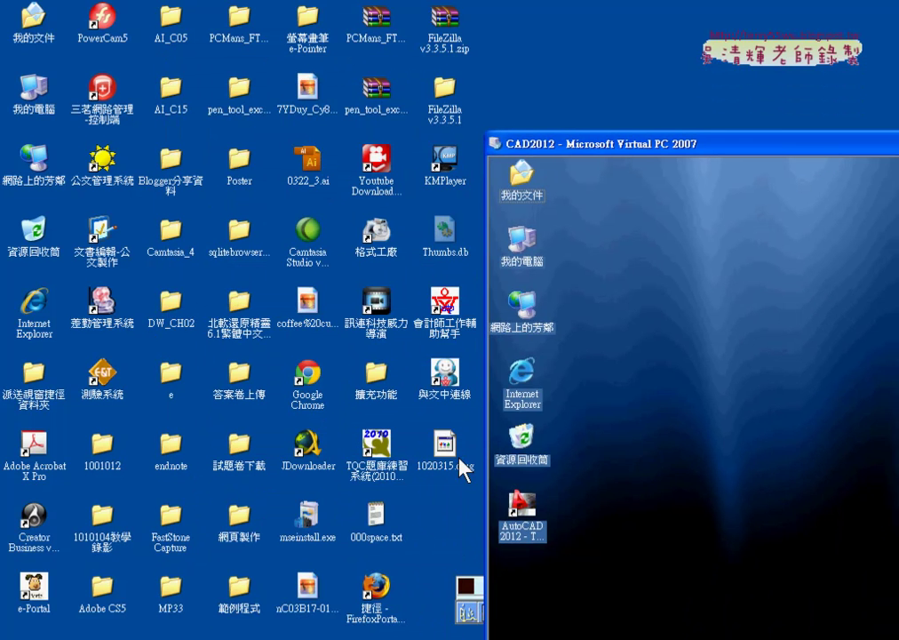
left_click_drag(444, 444, 545, 575)
mouse_move(721, 158)
left_mouse_down()
mouse_move(255, 11)
mouse_move(233, 12)
left_mouse_up()
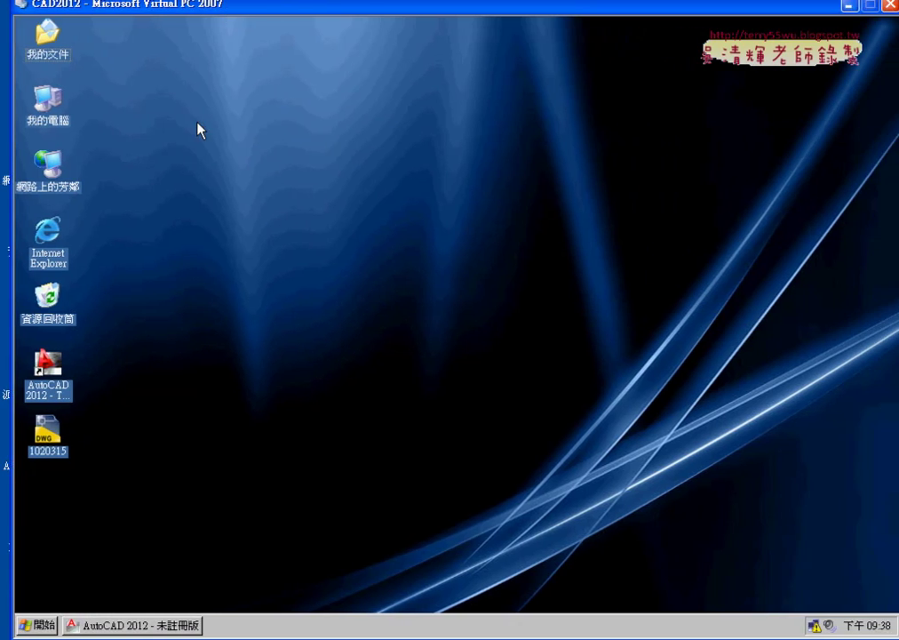
Open the guest's 1020315.dwg in AutoCAD 2012, then minimize the Virtual PC window
double_click(53, 428)
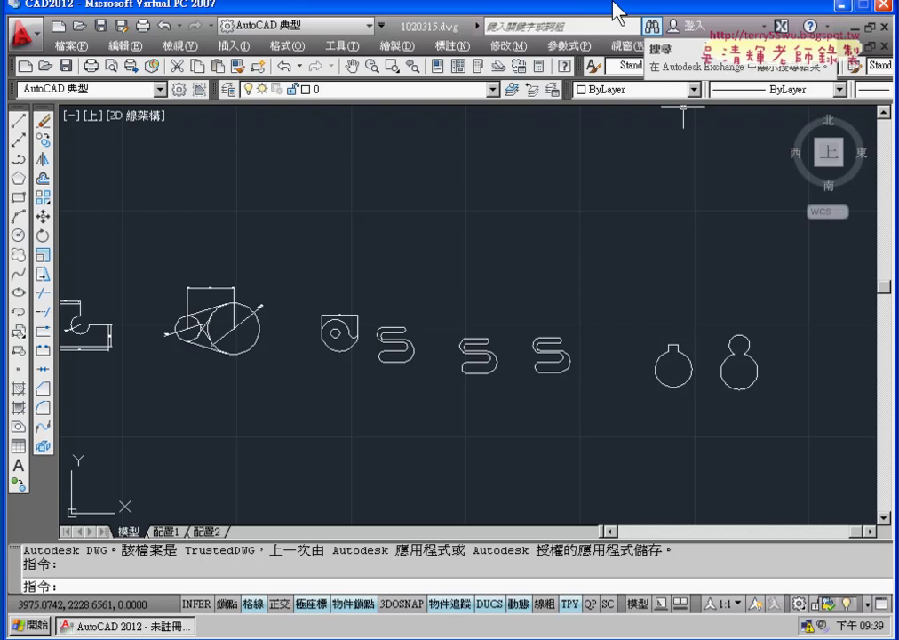
left_click(845, 6)
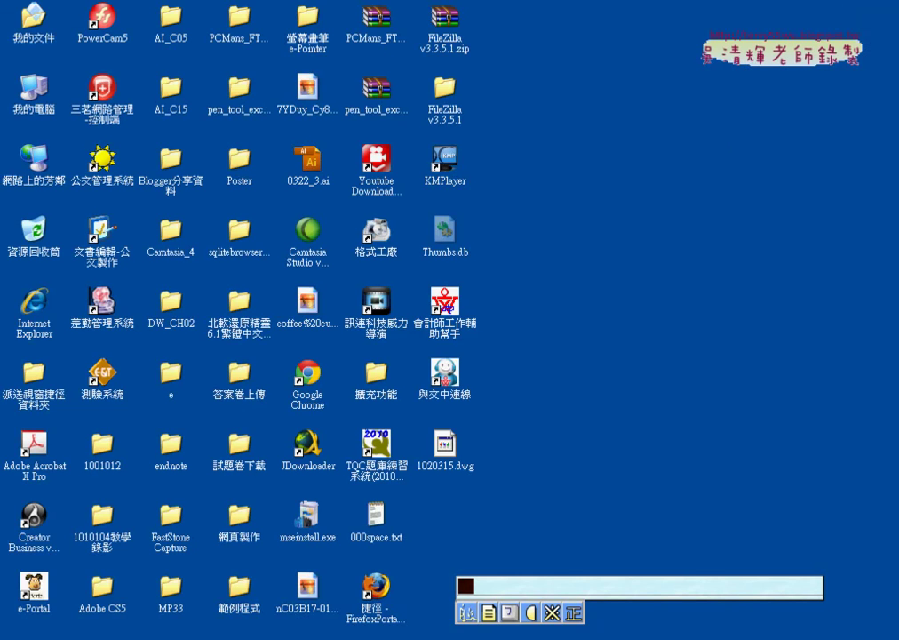
Open the host computer's system properties from My Computer's context menu
left_click(102, 631)
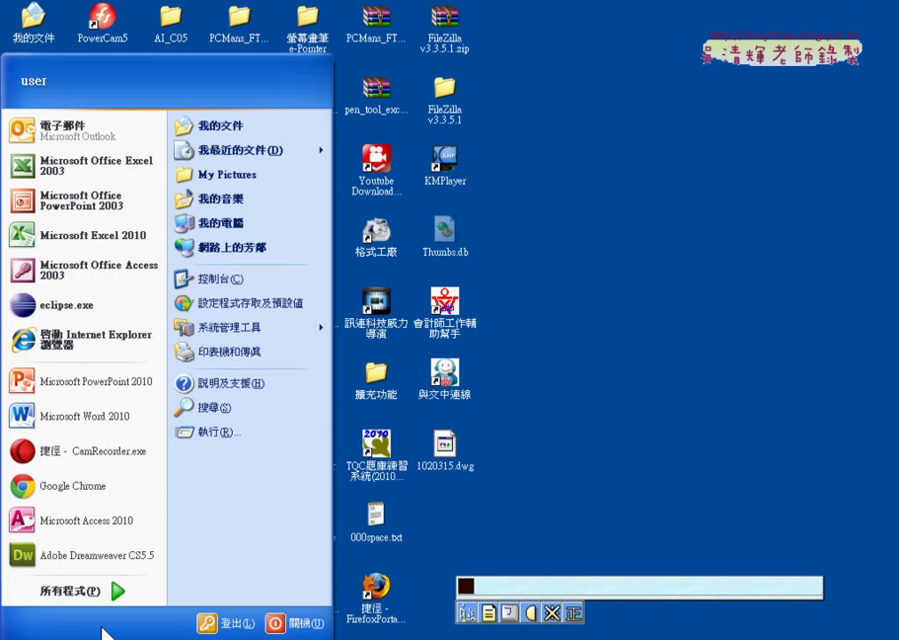
left_click(596, 471)
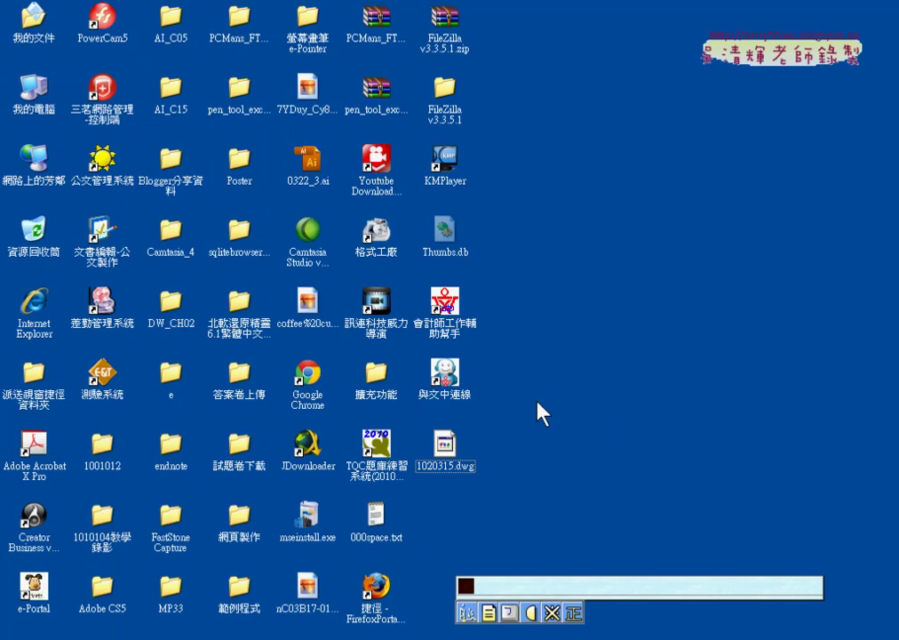
right_click(39, 82)
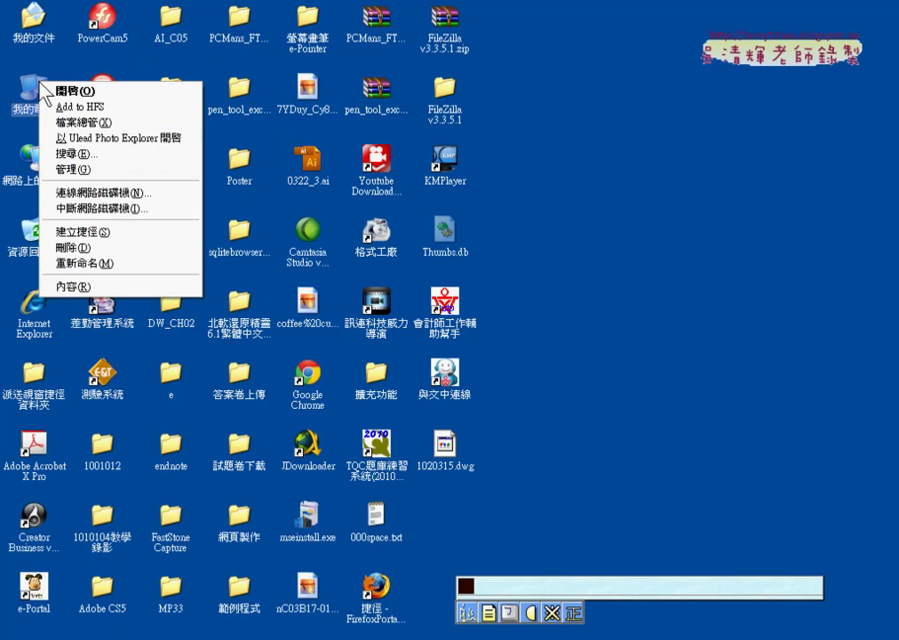
left_click(114, 293)
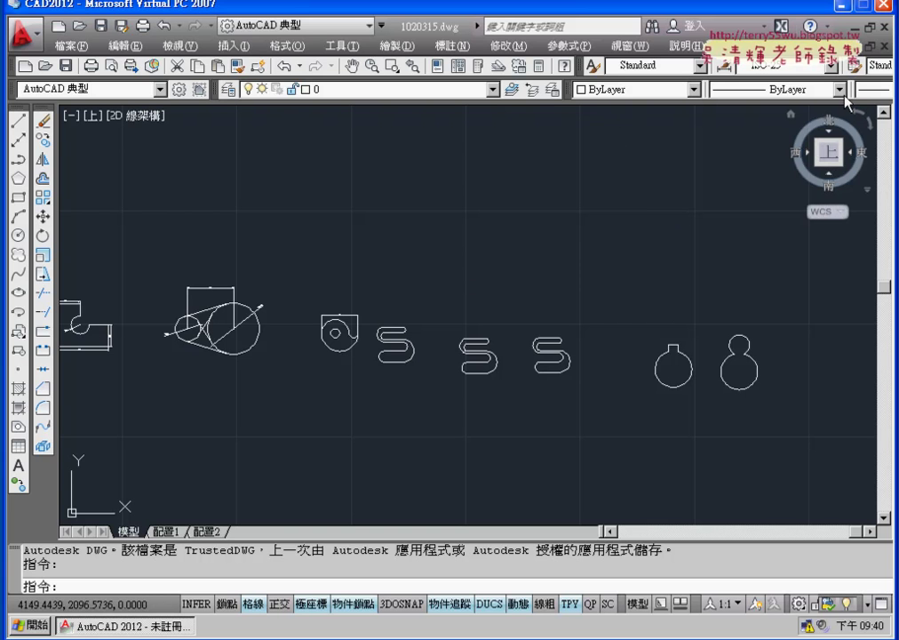
Close 1020315 and minimize AutoCAD, then reposition the Virtual PC window on the host desktop
key("Return")
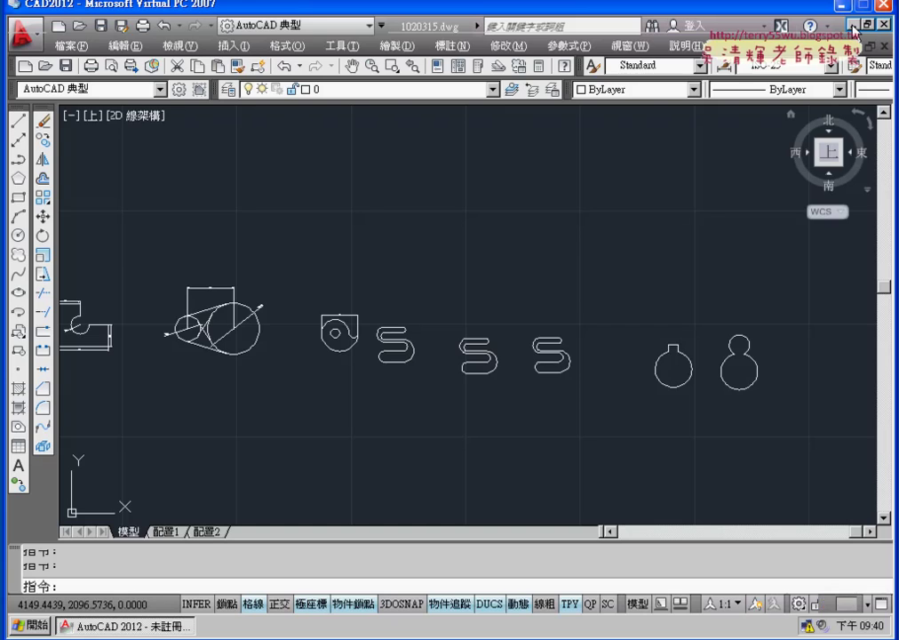
left_click(853, 25)
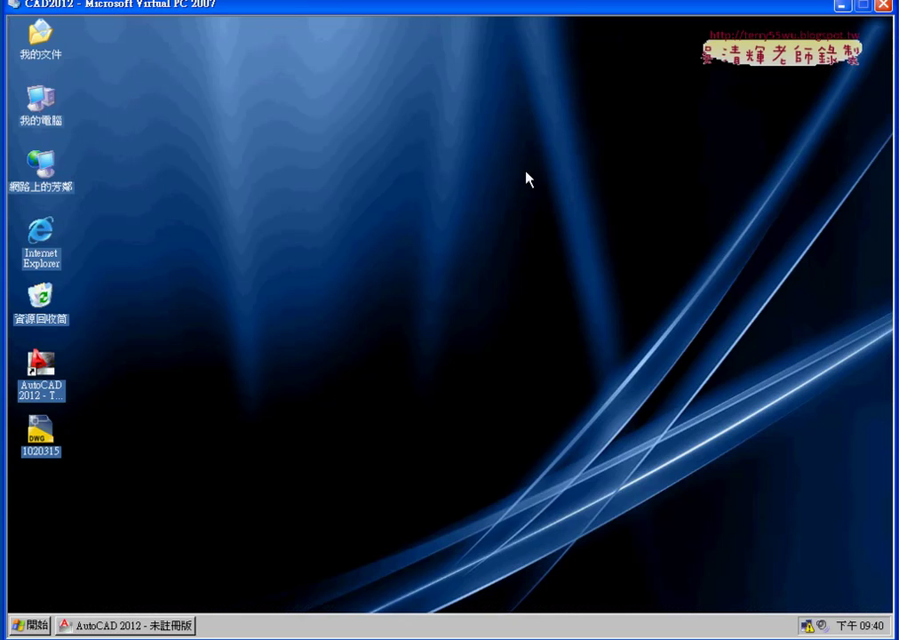
left_click_drag(437, 11, 530, 45)
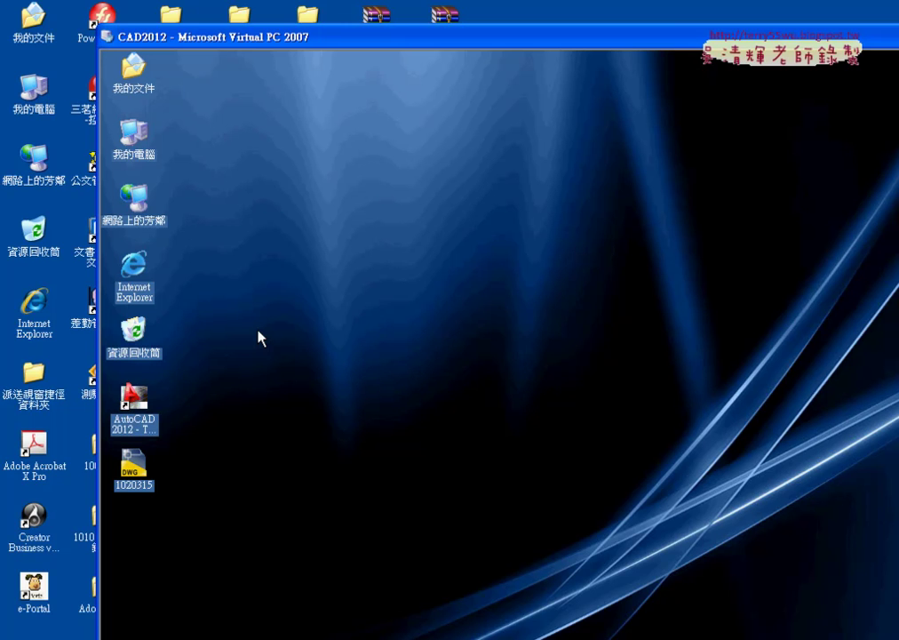
left_click_drag(430, 46, 345, 2)
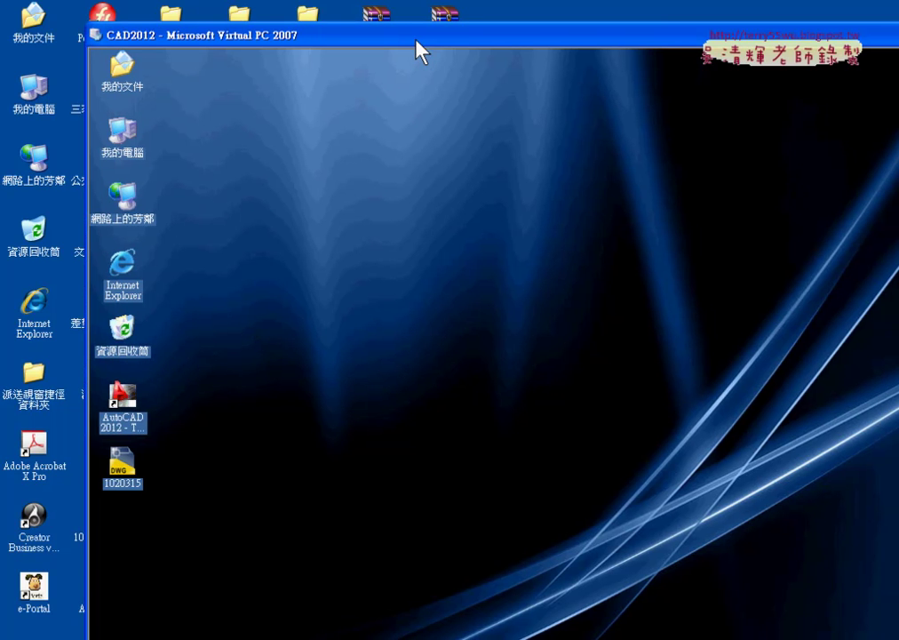